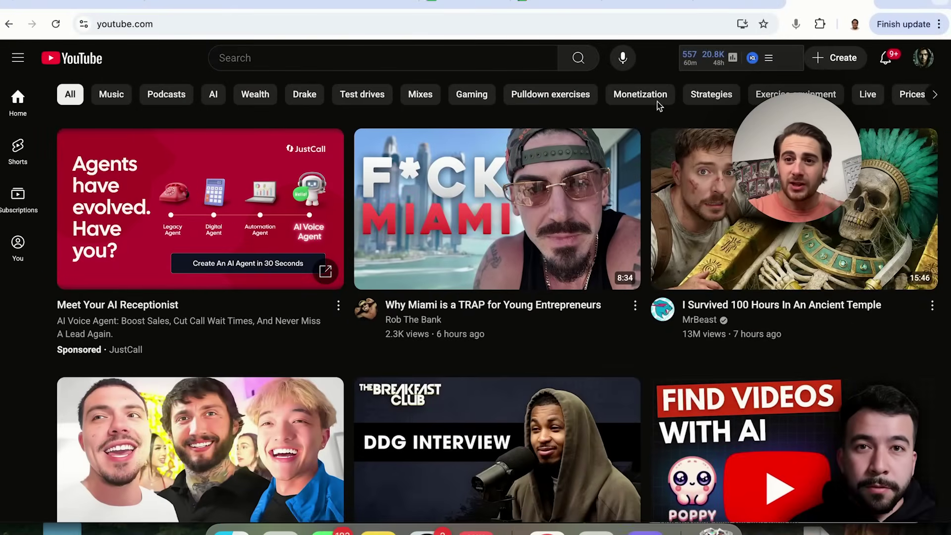
Open gemini.google.com in a new browser tab
key("super+t")
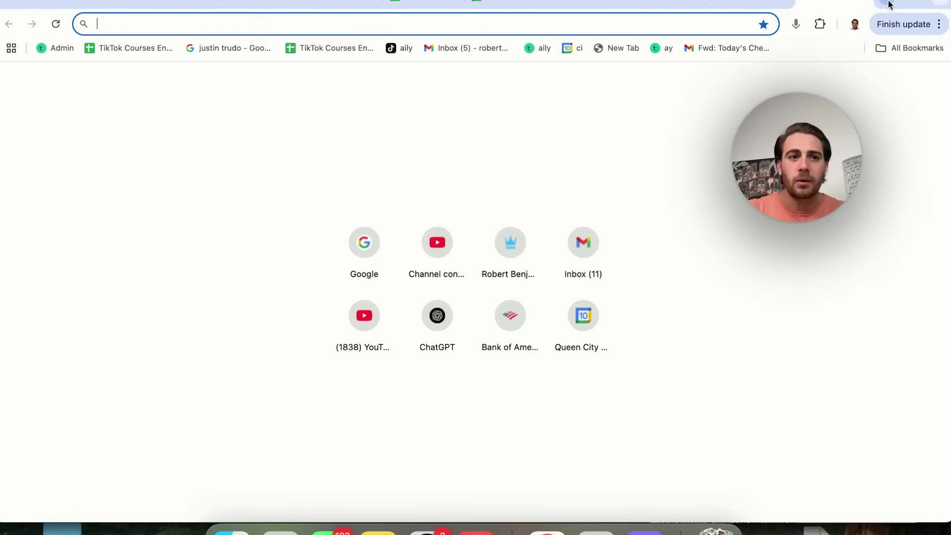
type("gem")
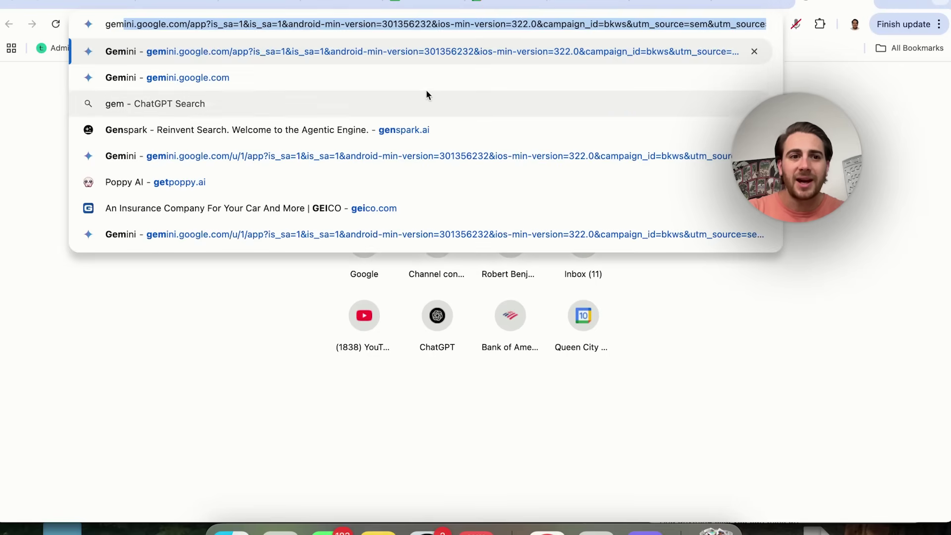
left_click(376, 77)
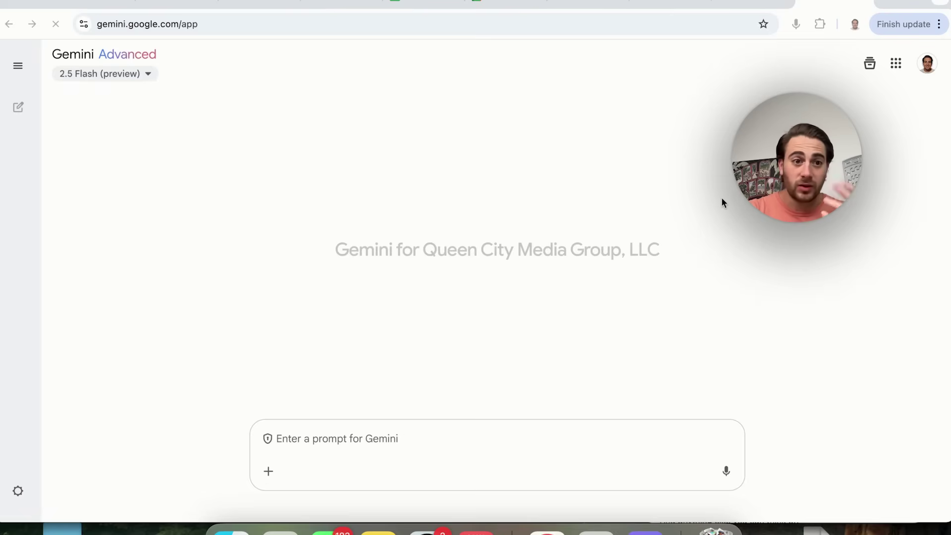
Switch Gemini to the other Google account from the avatar menu
left_click(925, 72)
key("Escape")
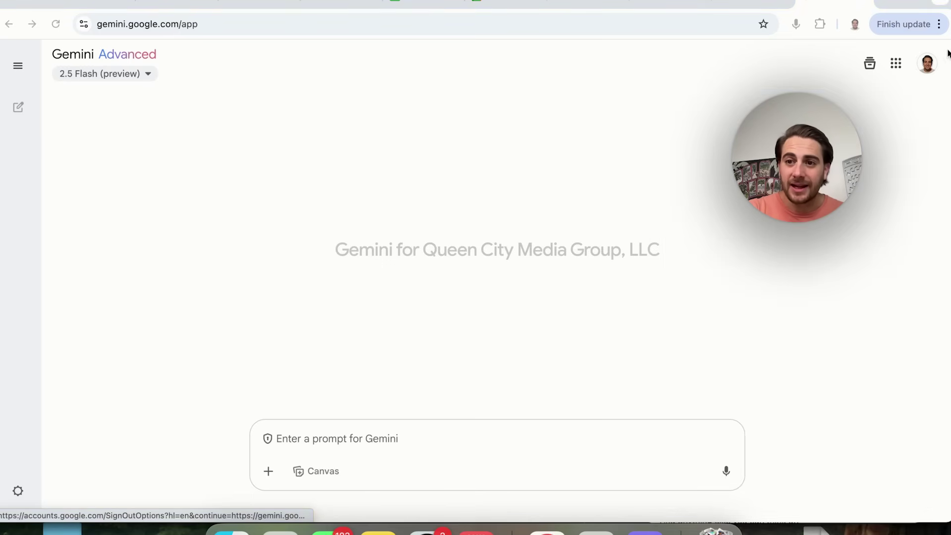
left_click(927, 69)
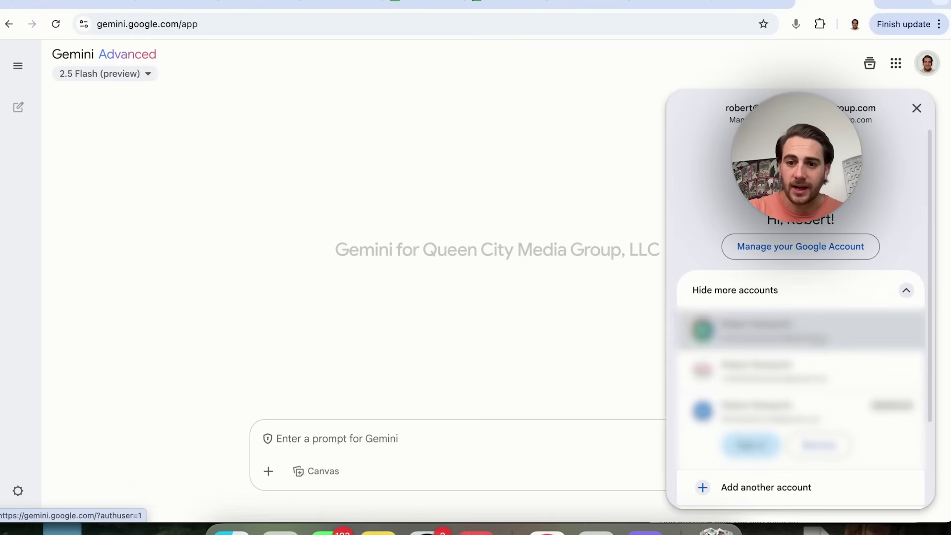
left_click(773, 330)
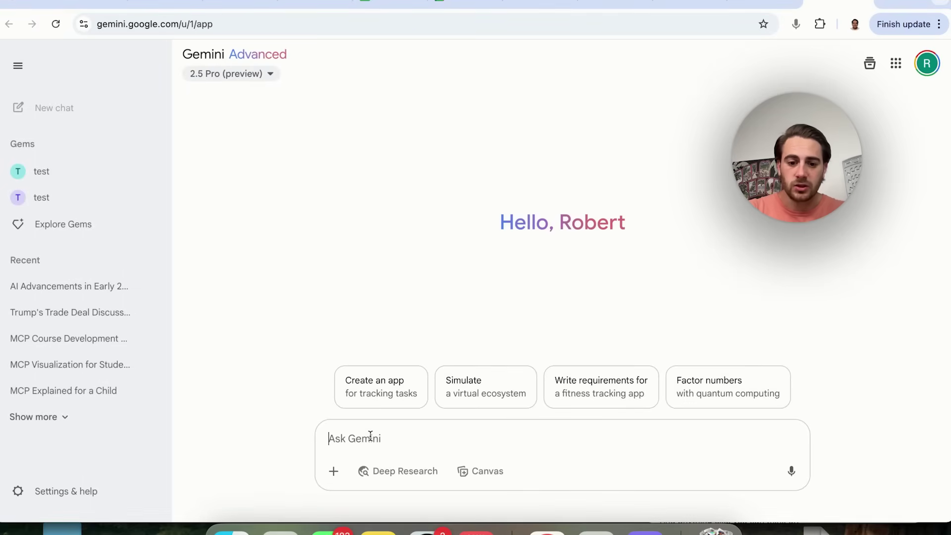
Ask Gemini for the top make-money-online competitors and get channels grouped by category
type("I am making videos in the make money online niche. Who are my most populara compe")
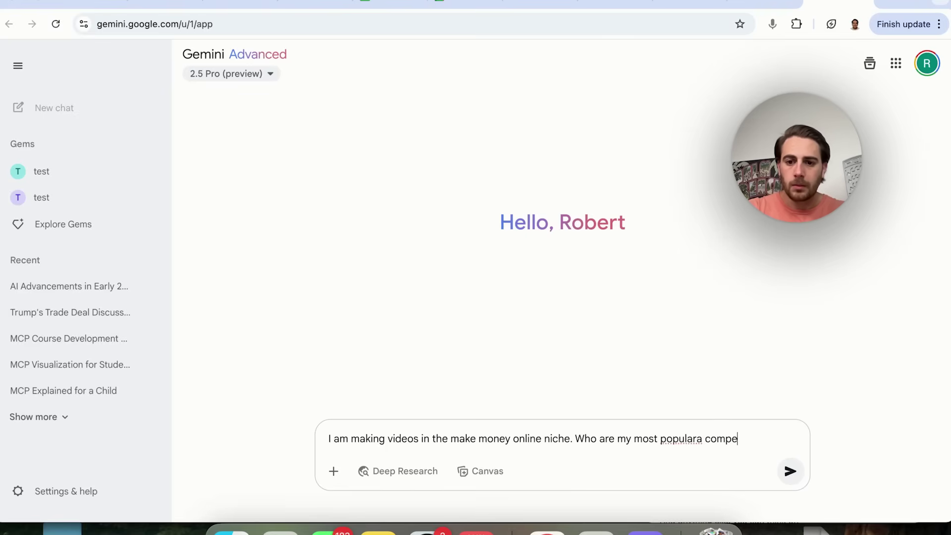
type("rs")
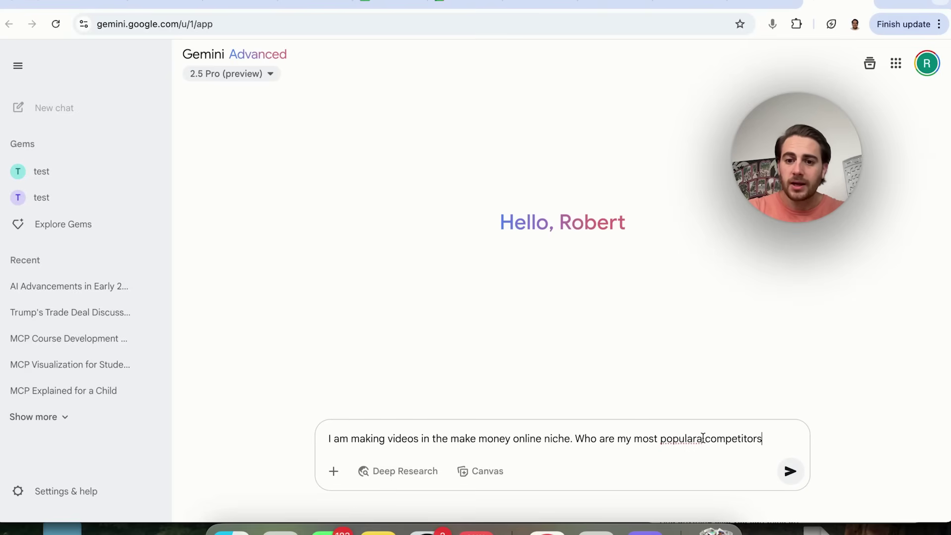
key("Return")
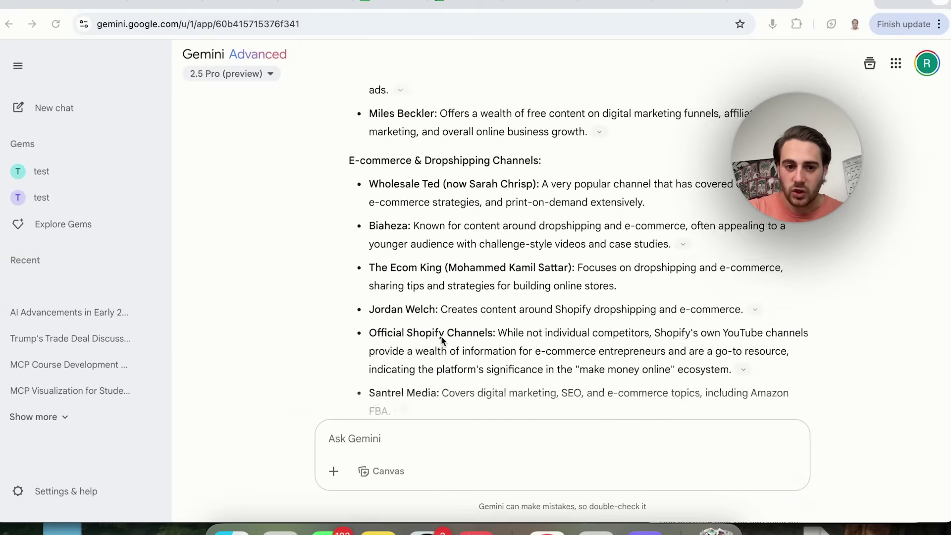
scroll(442, 340, "up", 6)
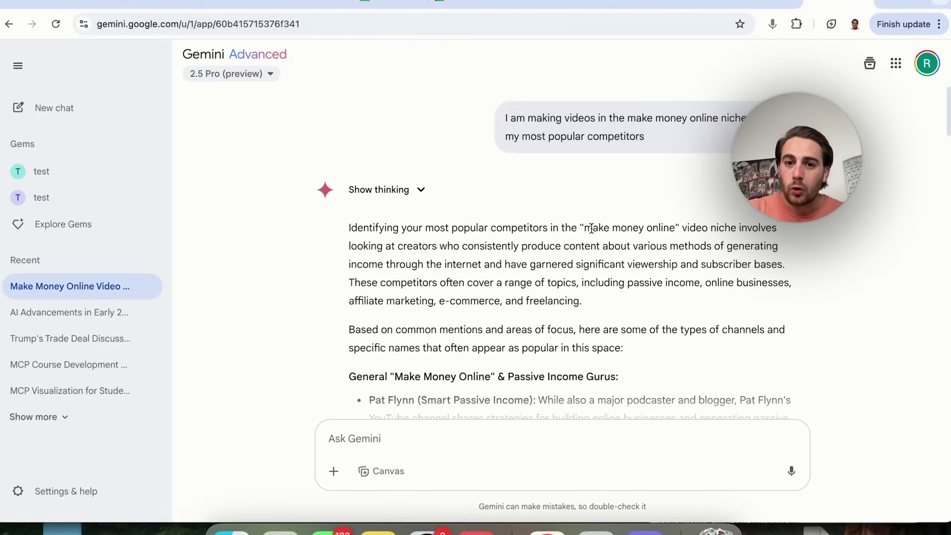
Review the competitor channels, then ask Gemini for five searches an interested person would make
scroll(635, 241, "down", 15)
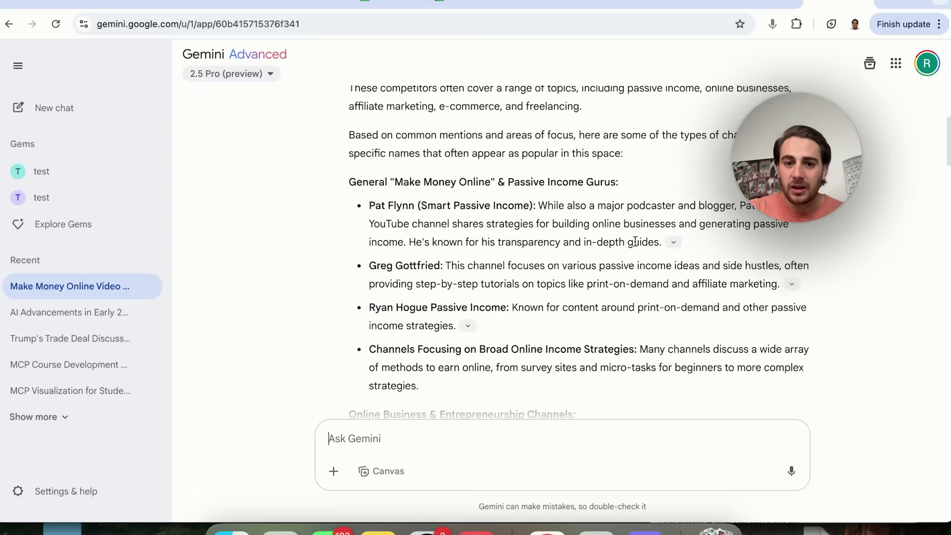
scroll(521, 294, "down", 12)
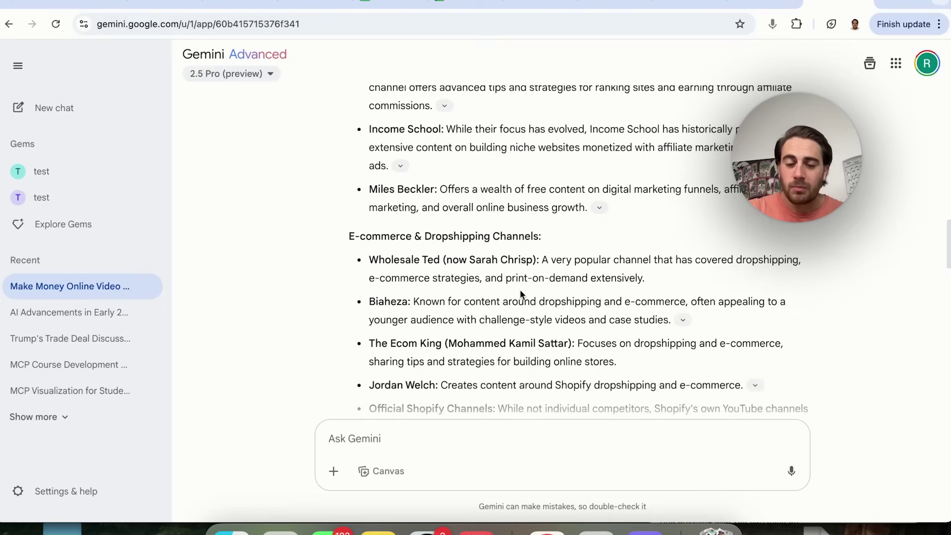
scroll(520, 295, "down", 3)
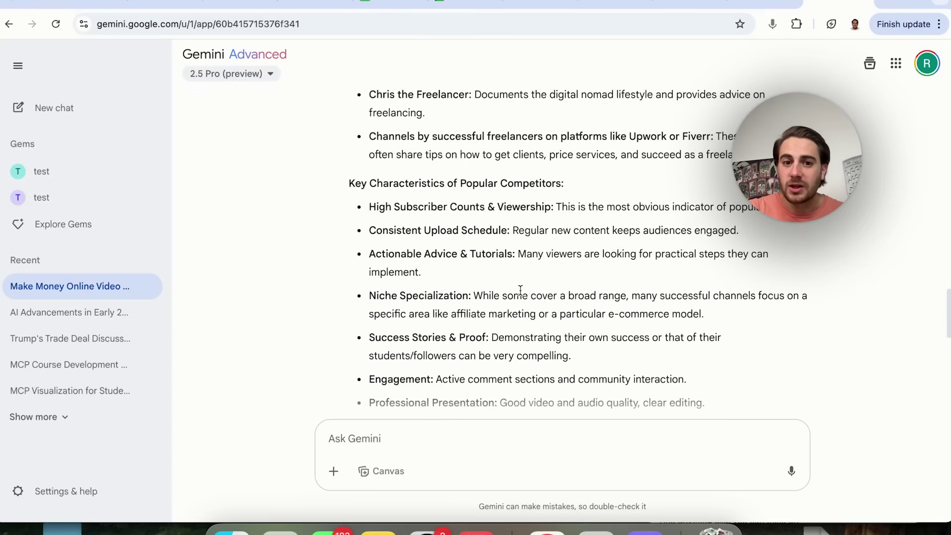
scroll(520, 290, "up", 15)
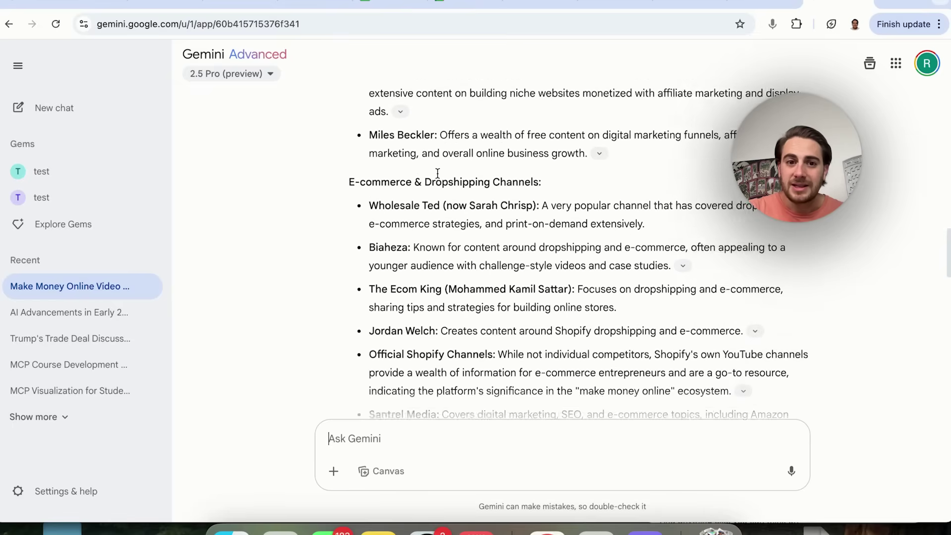
scroll(438, 174, "up", 12)
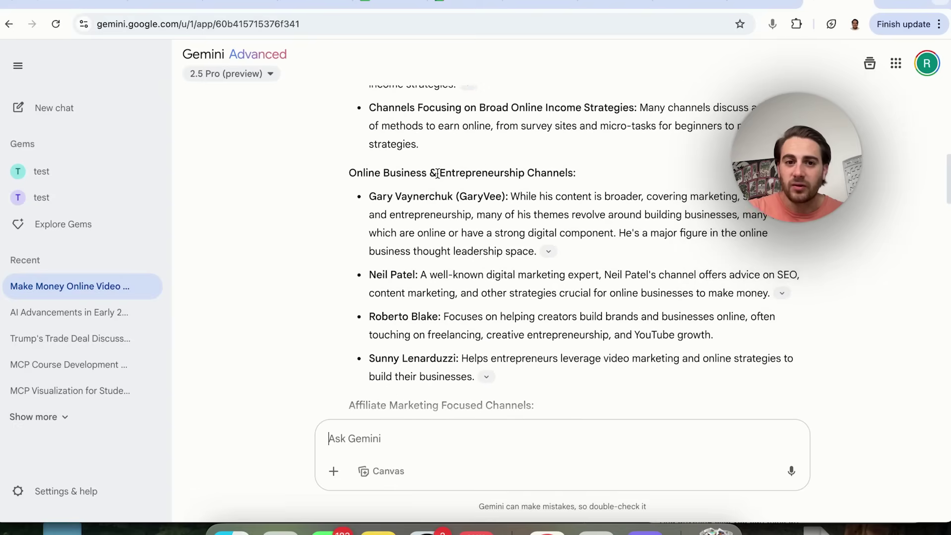
scroll(438, 175, "down", 20)
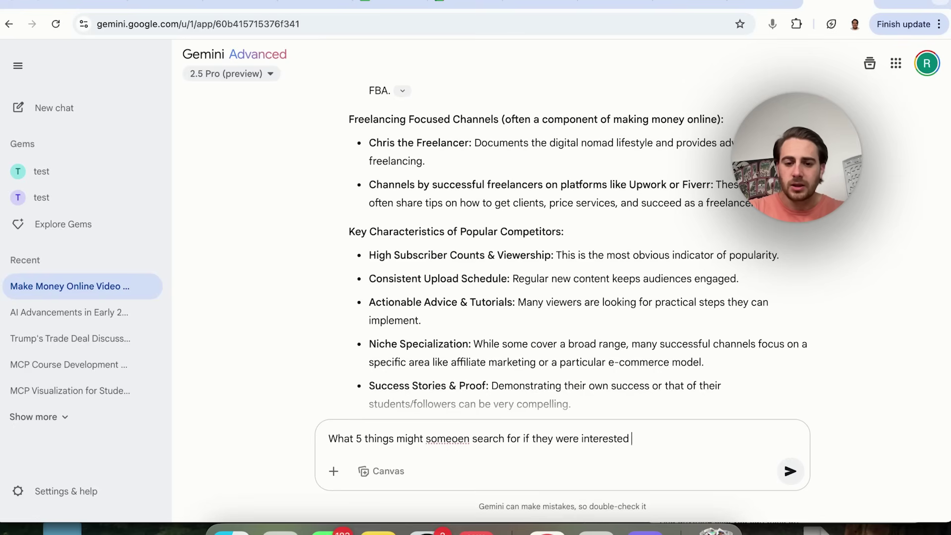
key("Return")
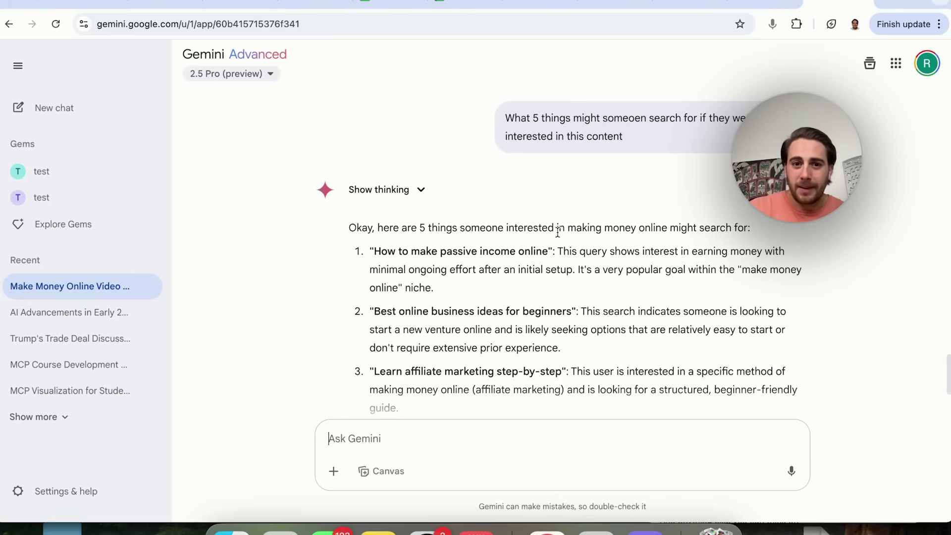
Read to the end of the five searches, ending with dropshipping and legit work-from-home ways
scroll(547, 237, "down", 4)
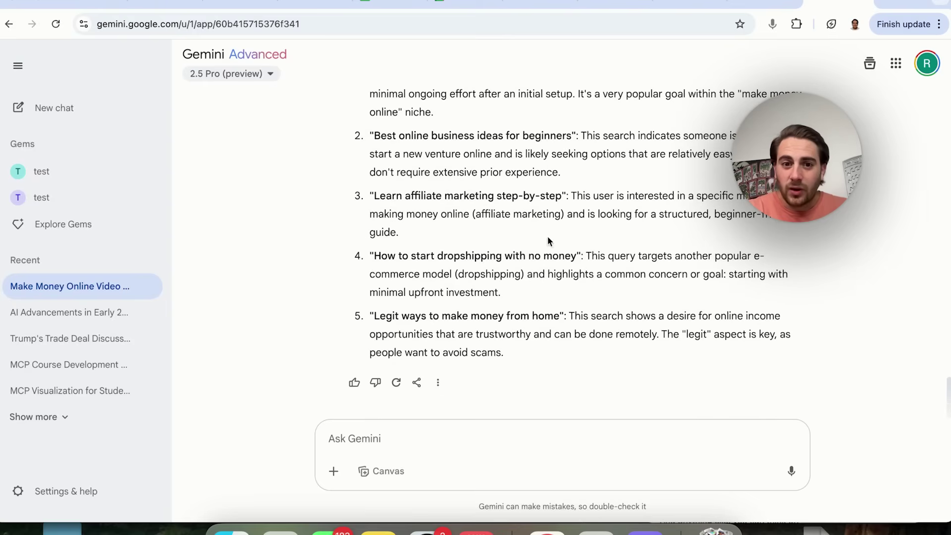
Scroll back over the competitor channel list in Gemini's answer
scroll(439, 174, "up", 20)
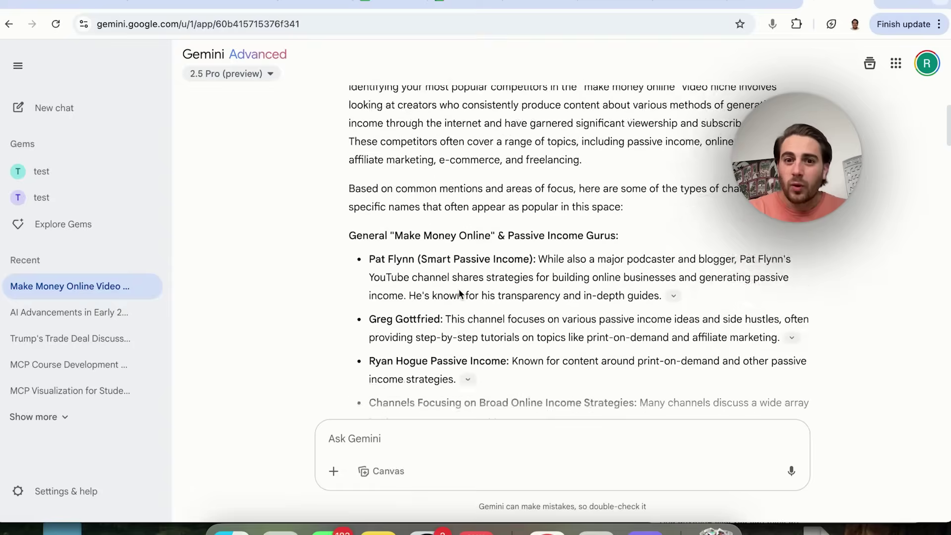
scroll(460, 293, "down", 15)
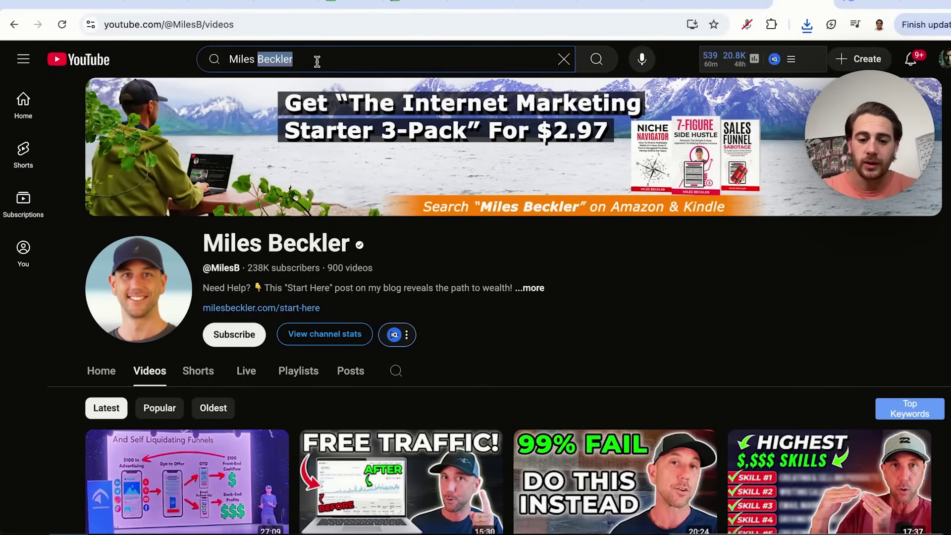
Search YouTube for 'make money with affiliate marketing', filtered to videos only
left_click_drag(317, 61, 229, 59)
type("make money online")
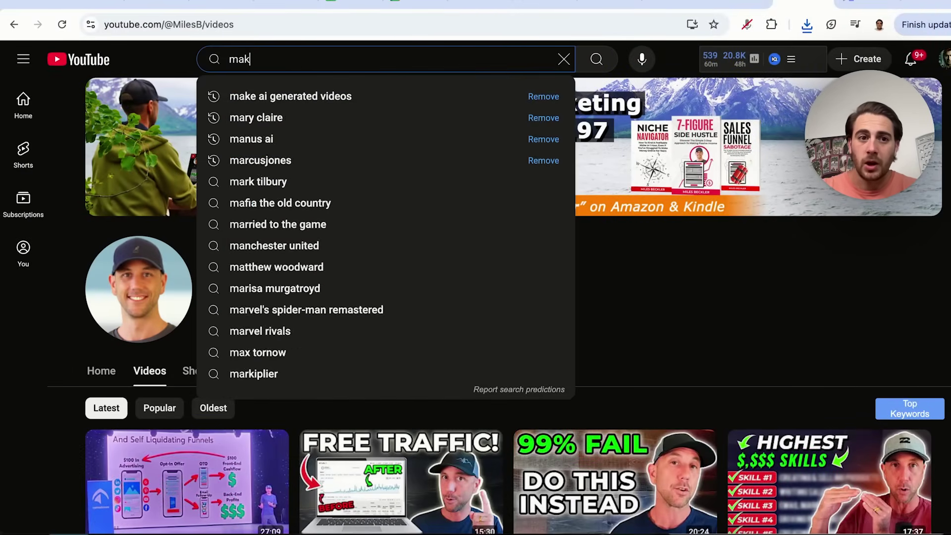
key("Down")
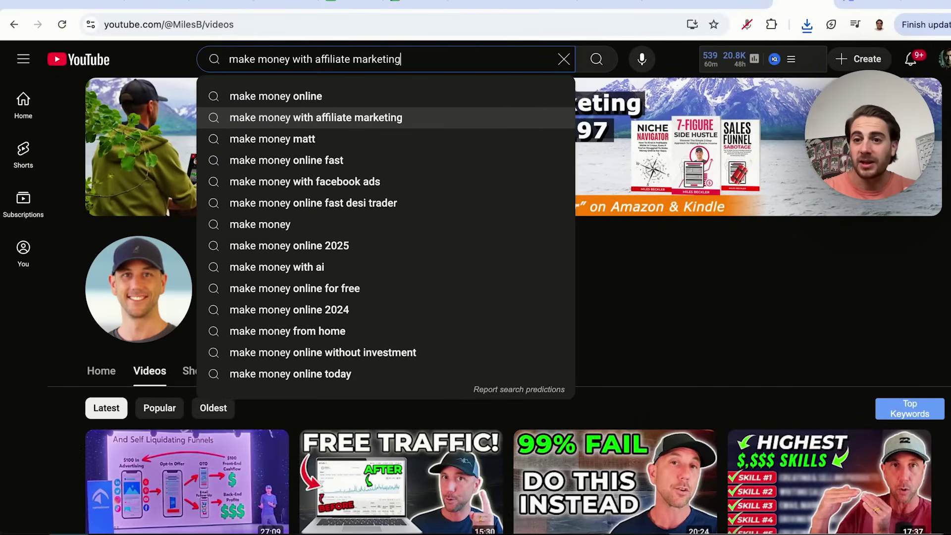
key("Return")
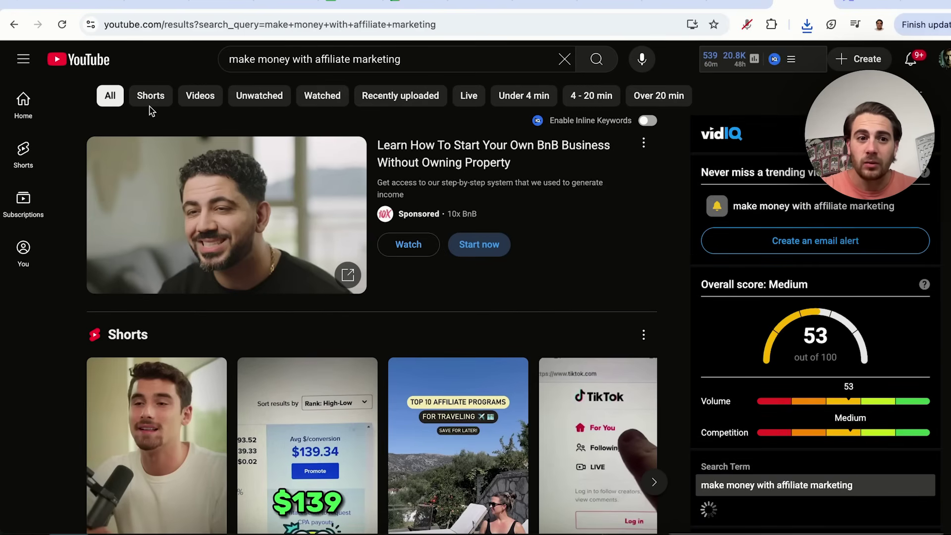
left_click(183, 104)
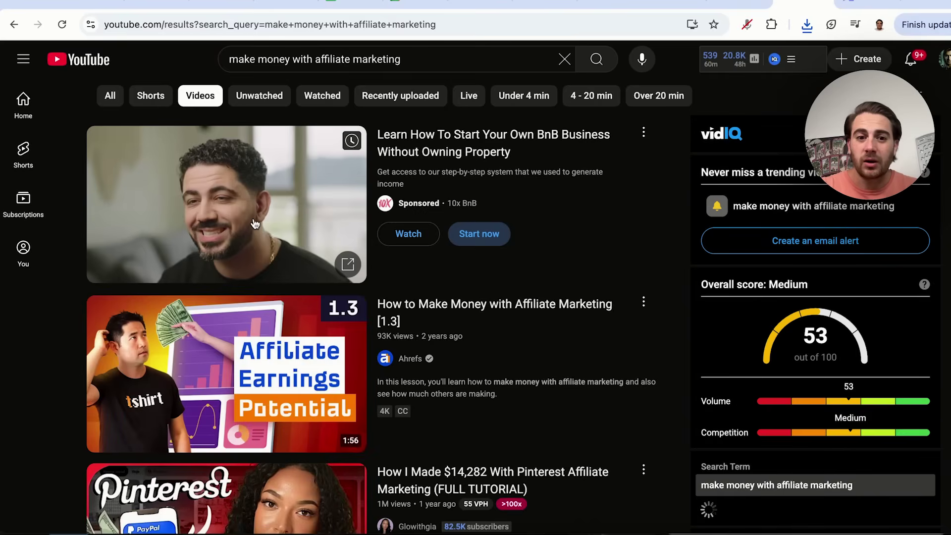
Browse the results and open the Pinterest affiliate tutorial creator's Videos page
scroll(518, 205, "down", 2)
scroll(519, 206, "down", 2)
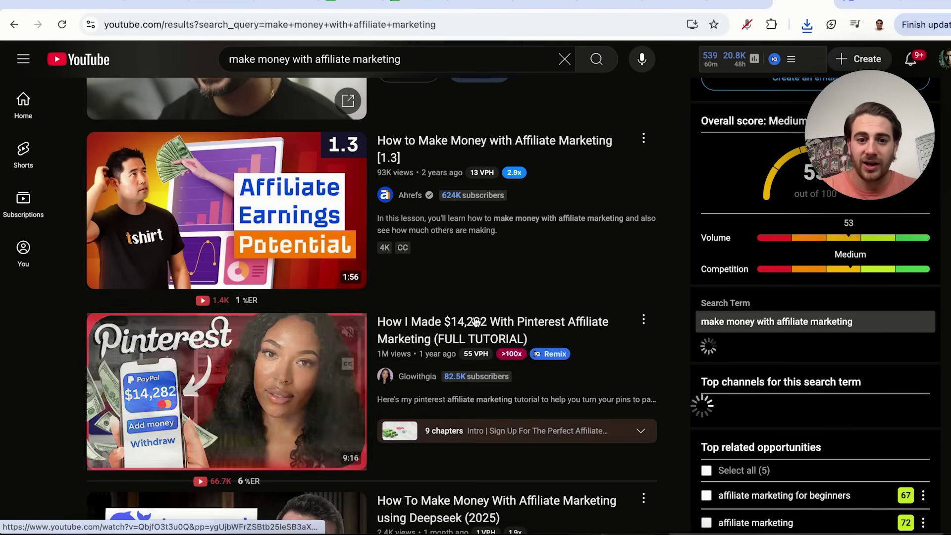
scroll(473, 319, "down", 1)
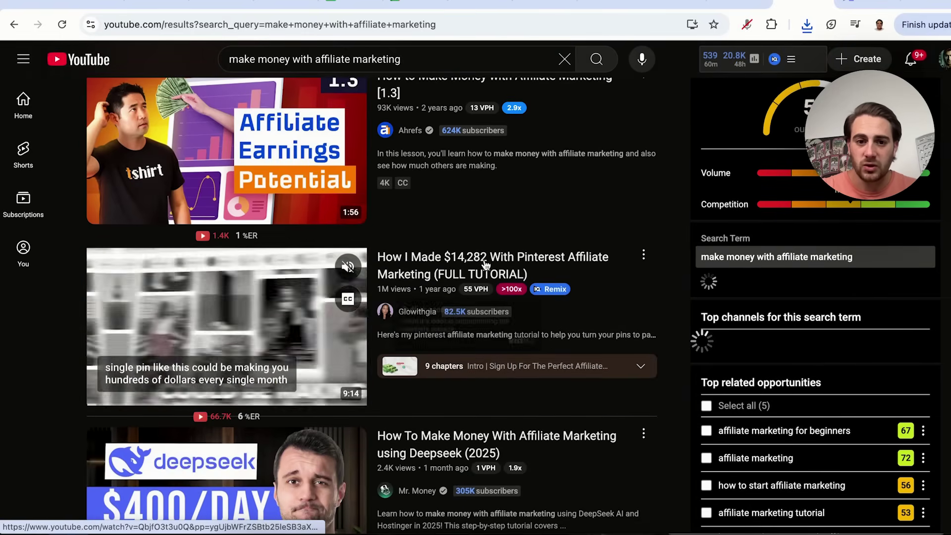
mouse_move(479, 296)
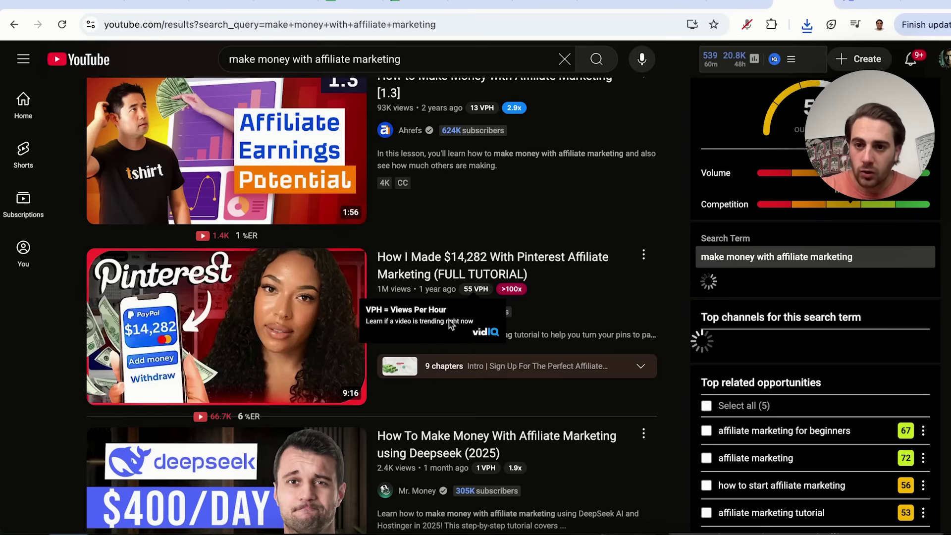
scroll(734, 356, "up", 5)
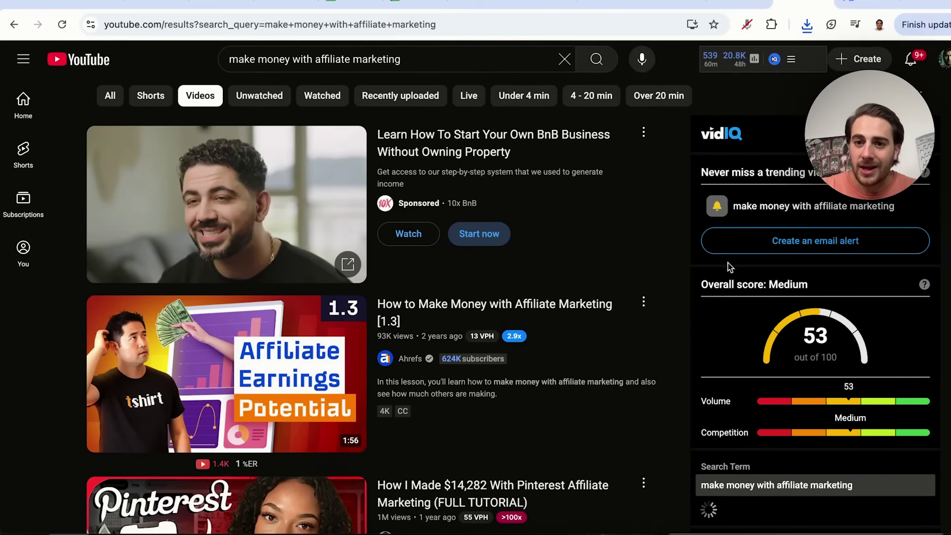
scroll(702, 470, "down", 2)
scroll(702, 471, "down", 3)
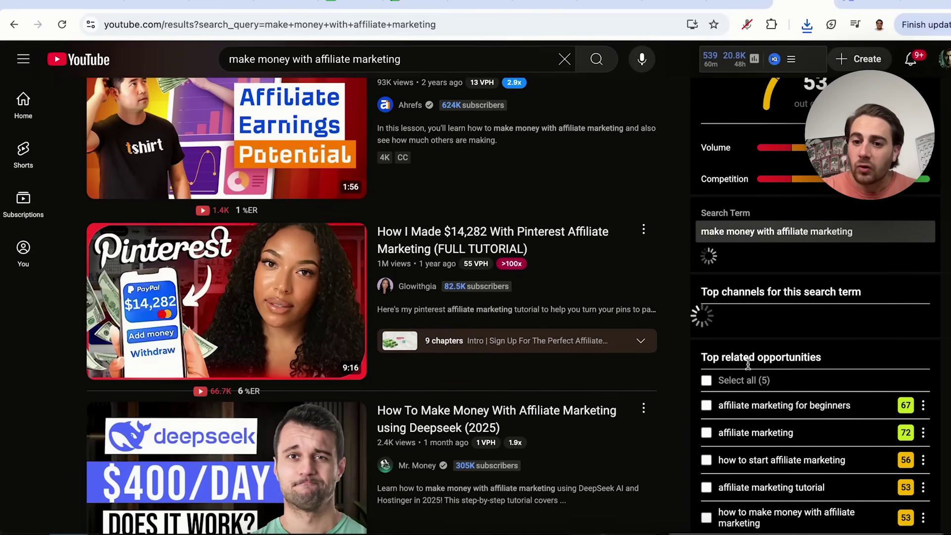
scroll(759, 407, "up", 1)
scroll(760, 405, "up", 1)
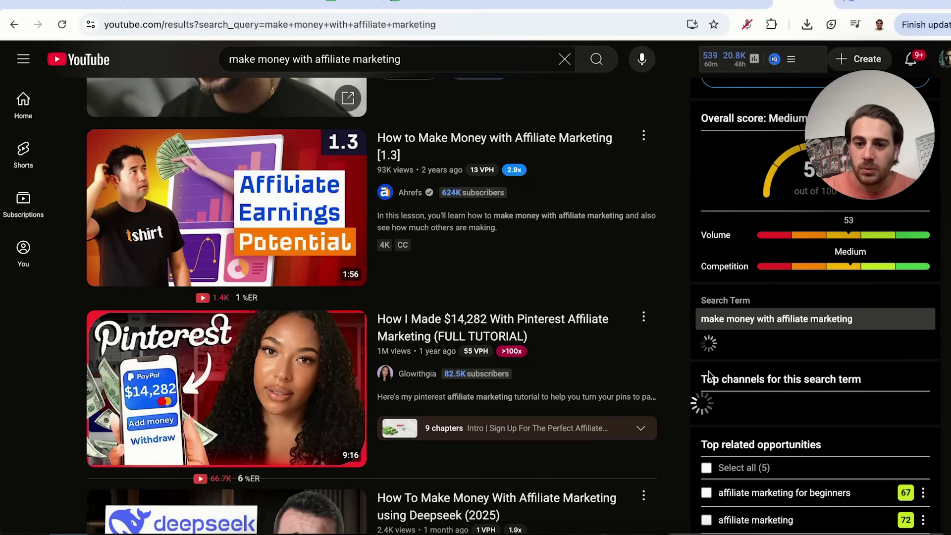
left_click(417, 374)
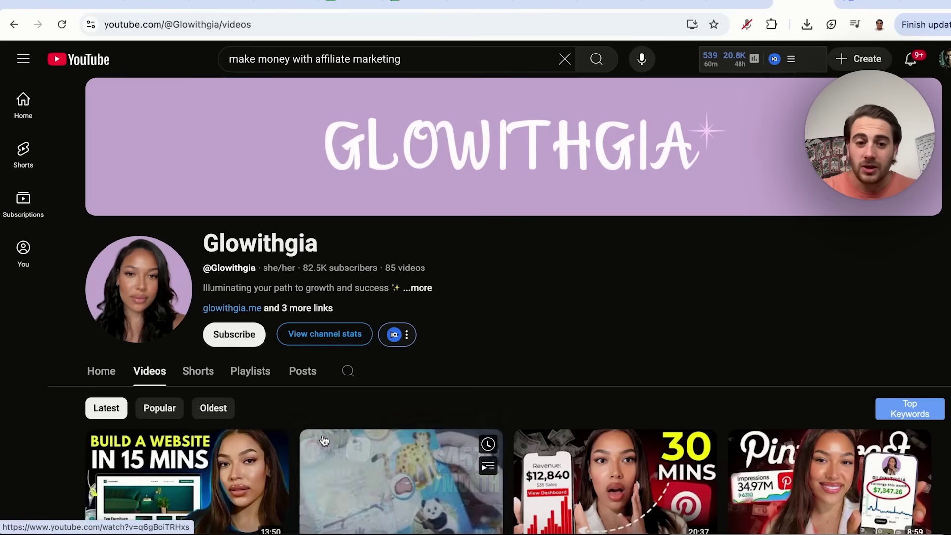
Show the channel's trending videos by views per hour, led by the Pinterest tutorial at 57 VPH
left_click(402, 342)
left_click(376, 363)
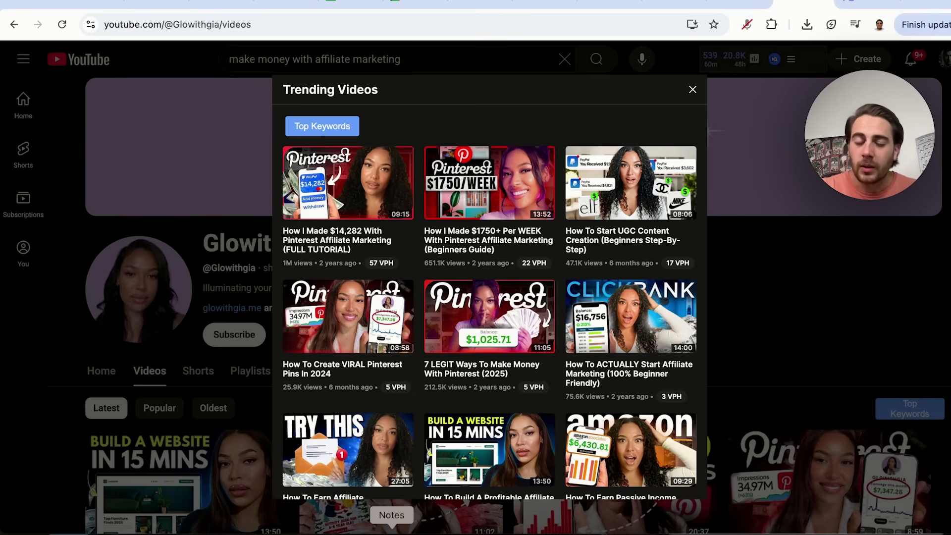
left_click(391, 532)
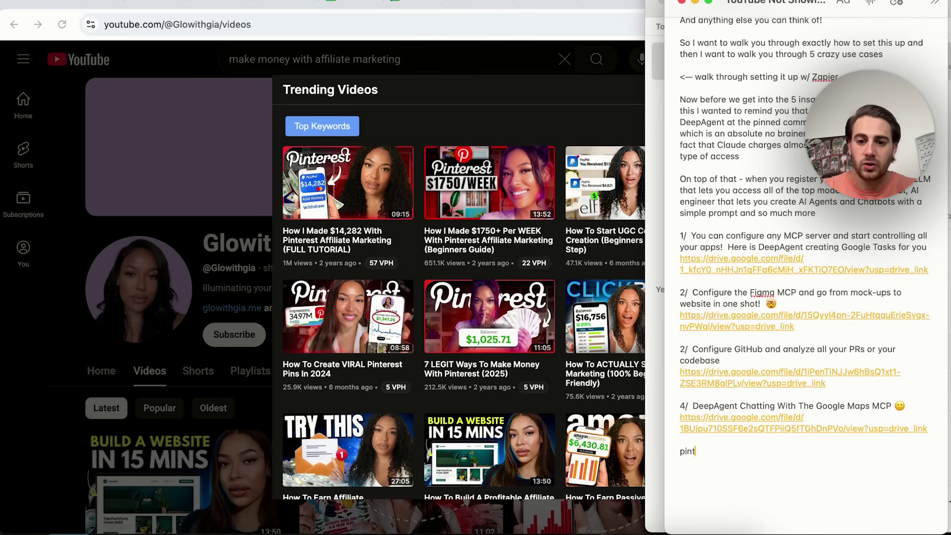
Note 'Pinterest affiliate marketing - 57 vph' and close the Trending Videos panel
type("filiate marketing - 57 vph")
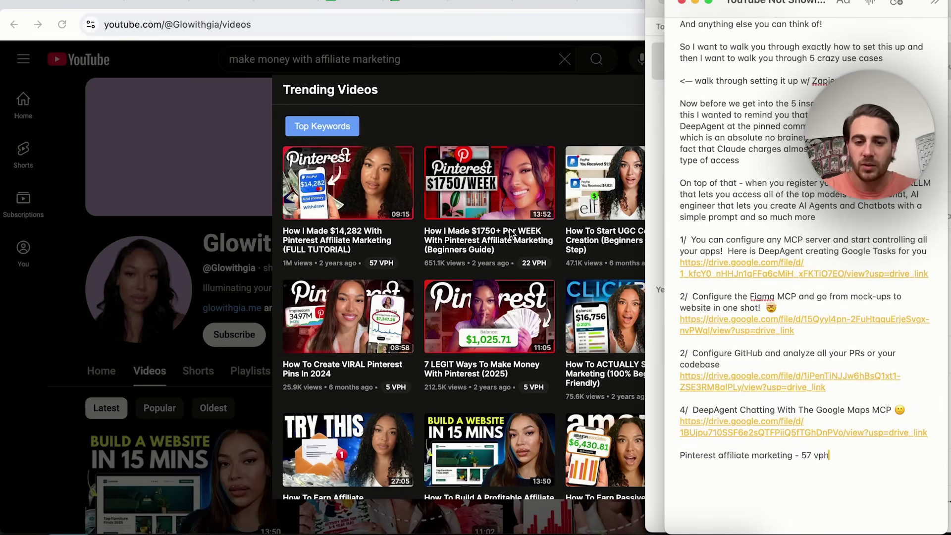
left_click(420, 96)
key("Escape")
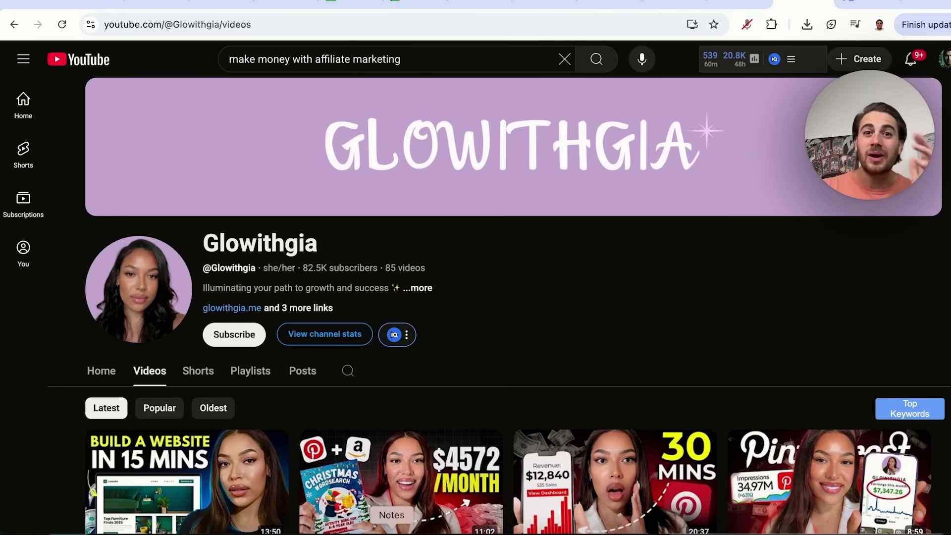
Switch to the 'Pinterest Affiliate Marketing For Beginners 2025' video tab
mouse_move(401, 507)
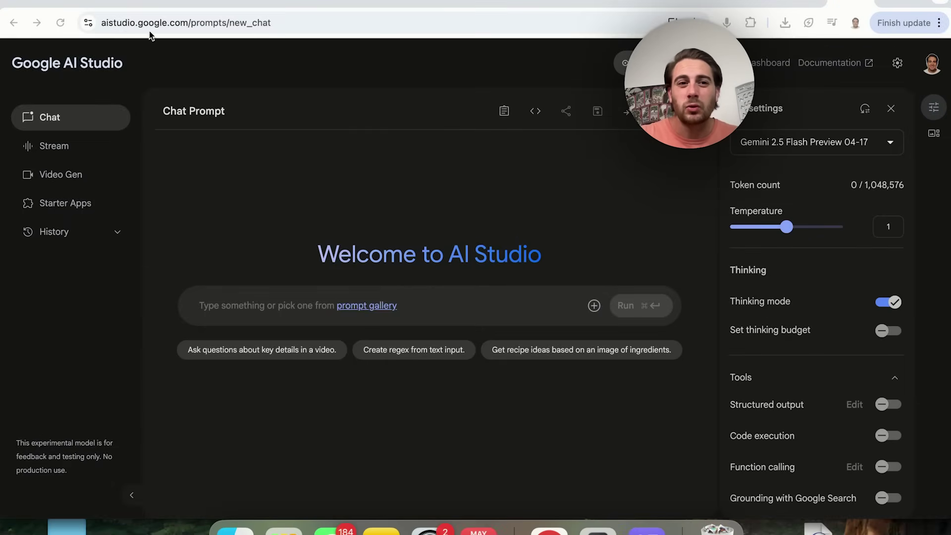
left_click(696, 6)
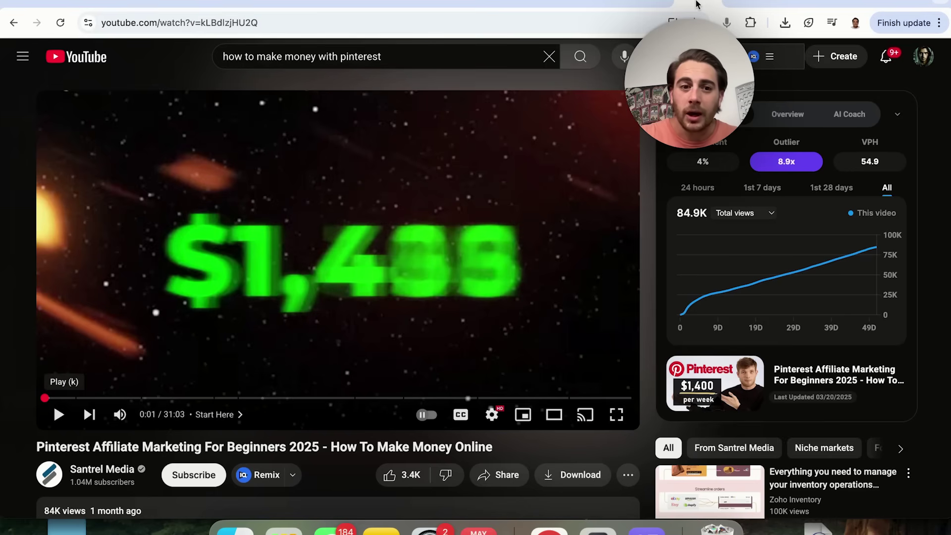
Attach the Pinterest video URL to the AI Studio chat and start asking how to beat it
left_click(474, 33)
key("super+c")
left_click(851, 3)
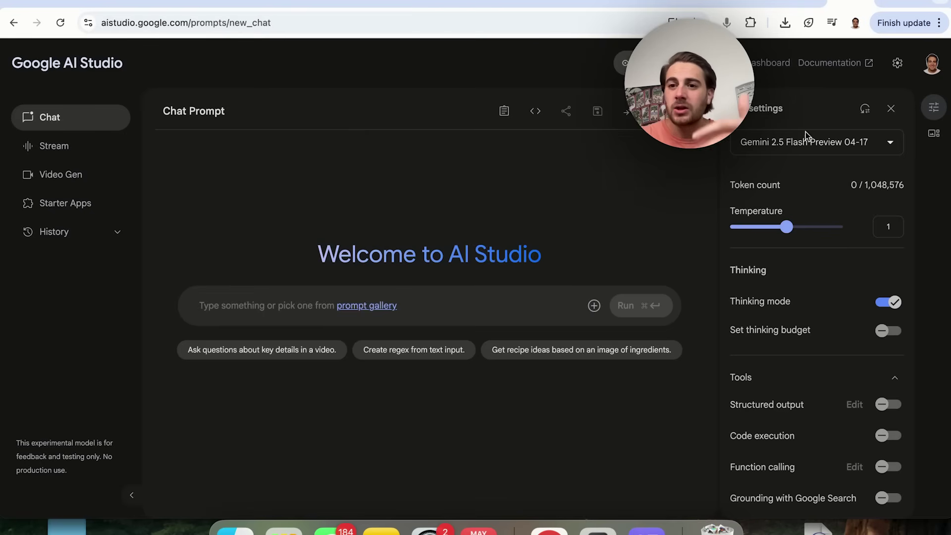
left_click(594, 306)
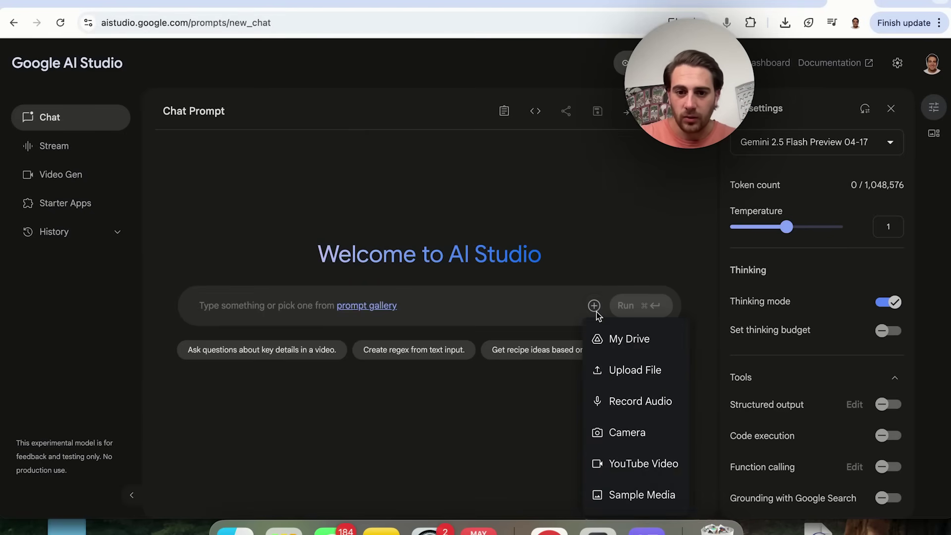
left_click(644, 466)
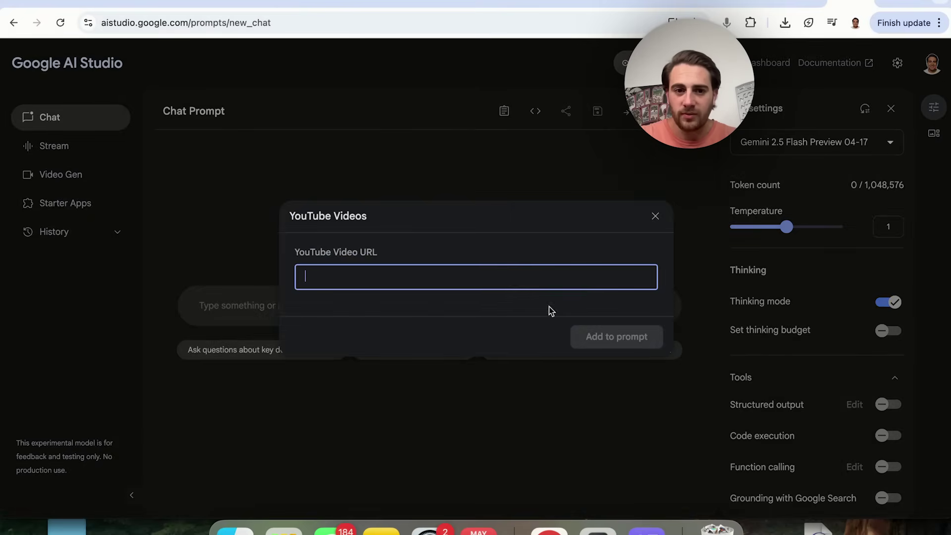
key("super+v")
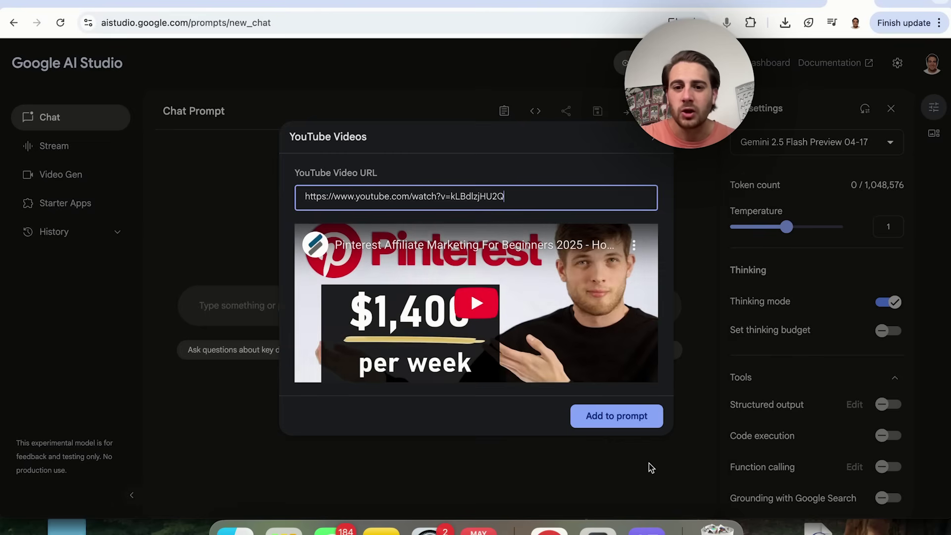
left_click(608, 416)
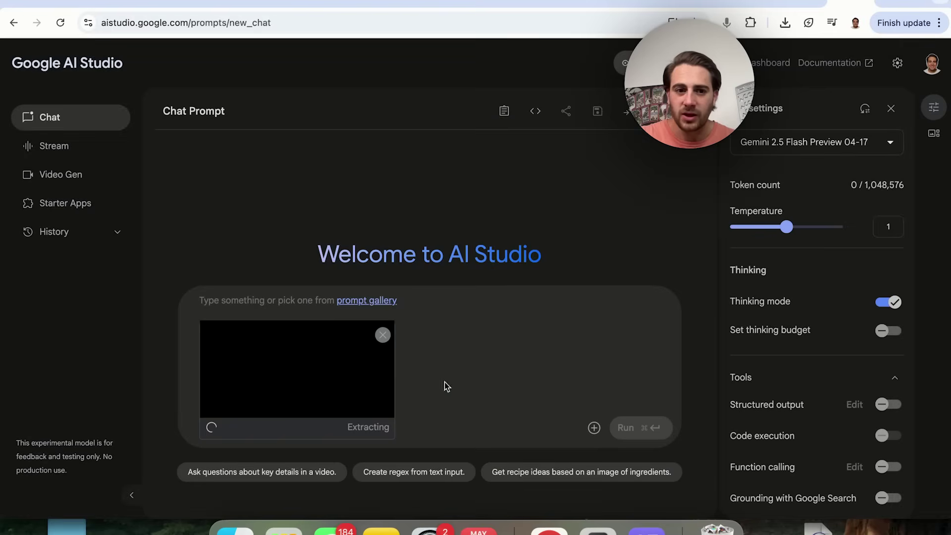
left_click(271, 294)
type("I want to make a video tha")
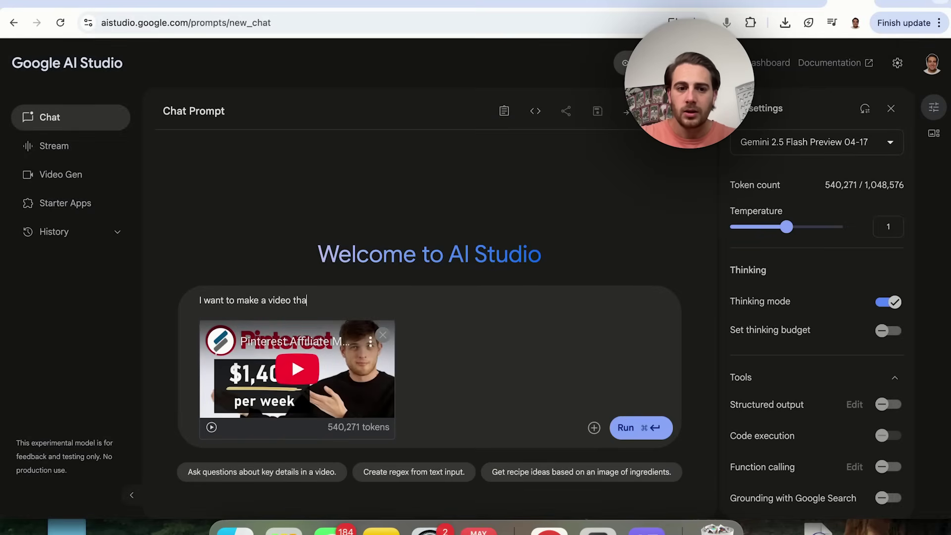
type("t is better than this video")
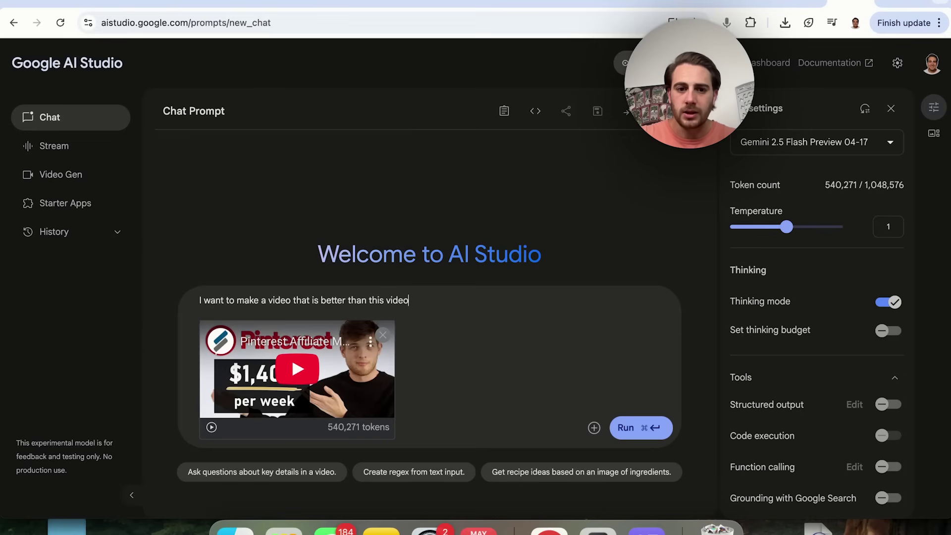
type(". Please give me a better title, scri")
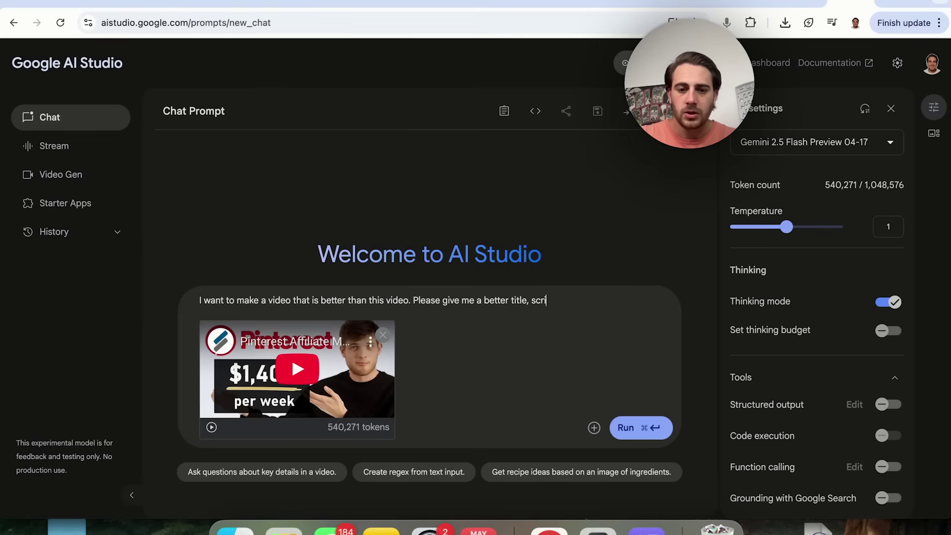
type("pt and tips on how I can make my")
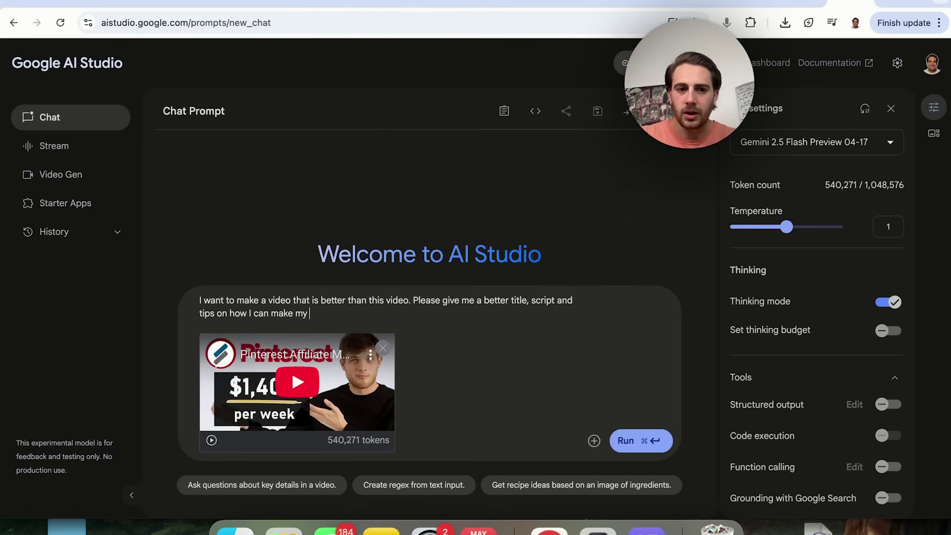
type("video better from")
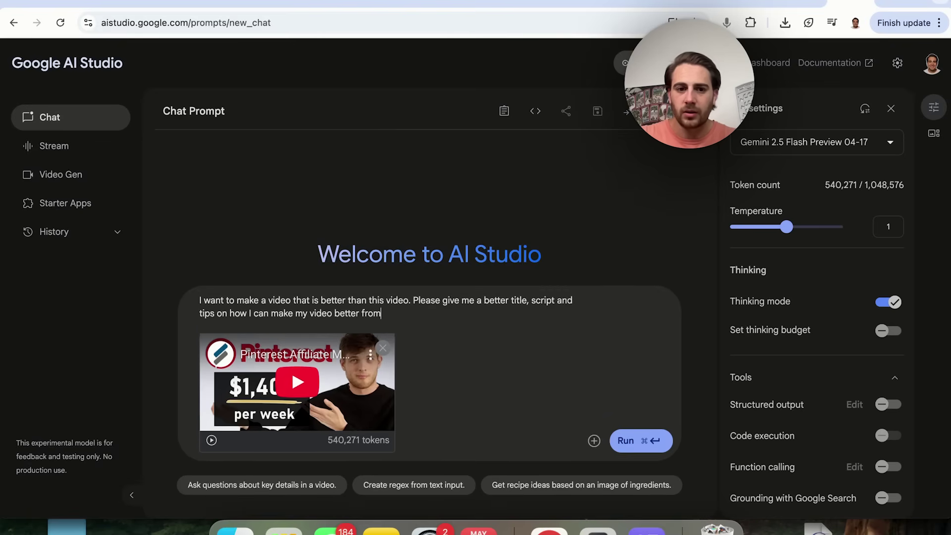
type(" an editing perspective, audience re")
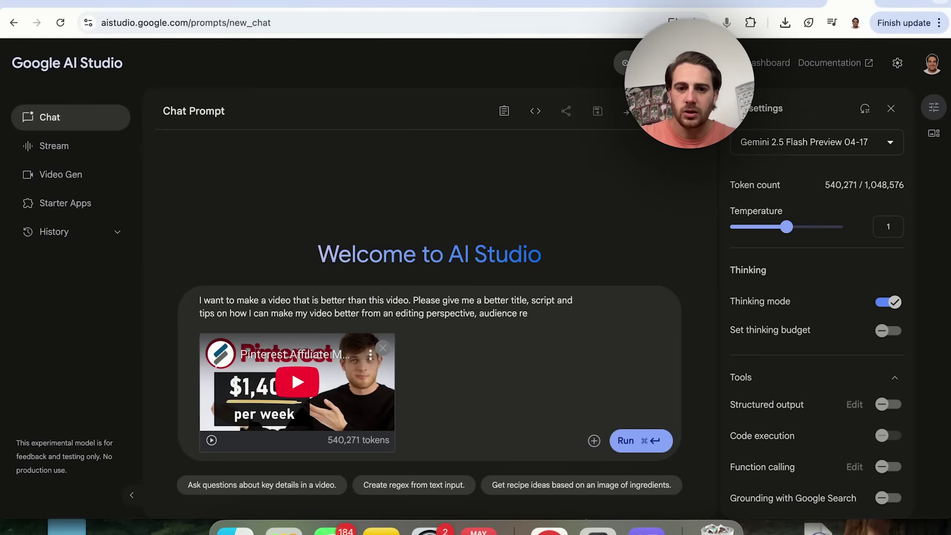
type("tention perspective and overaal")
type(" just make")
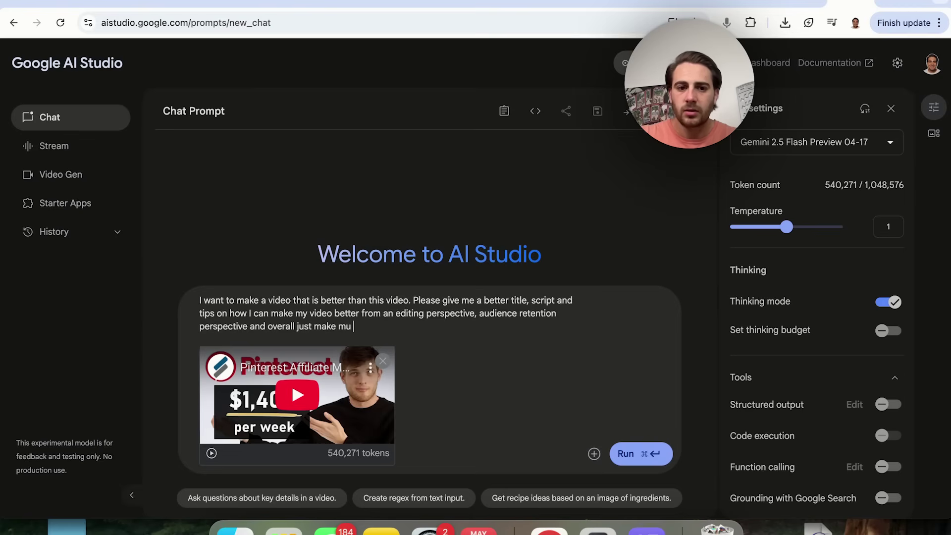
type(" my viewer happier")
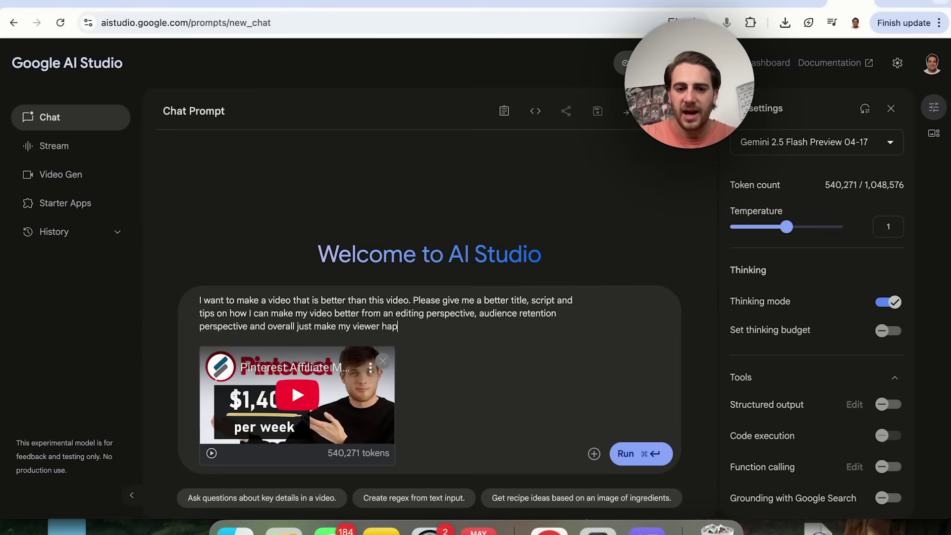
Submit the prompt requesting a better title, script, and editing and retention tips for the attached video
left_click(658, 454)
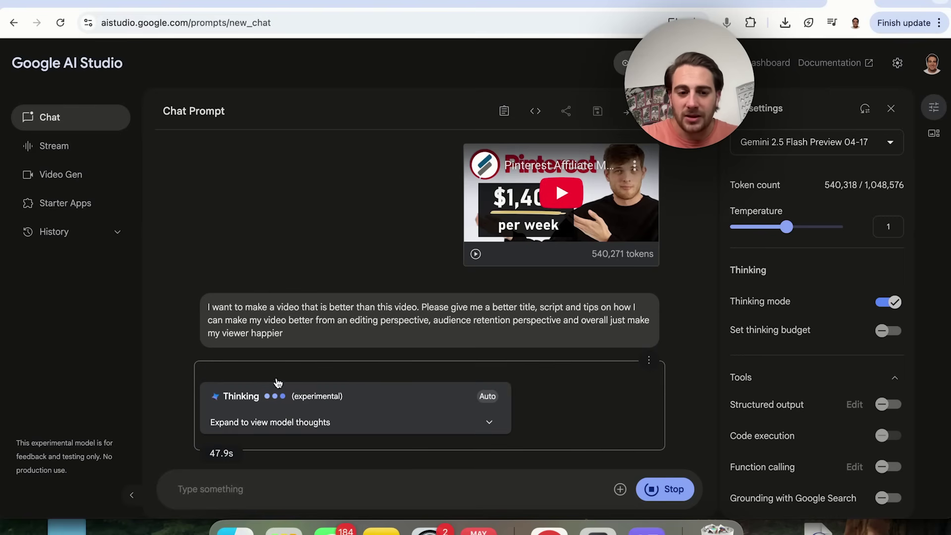
Expand the model's thoughts and read its ideas on b-roll, kinetic typography, background music and a strong hook
left_click(356, 422)
scroll(353, 298, "up", 10)
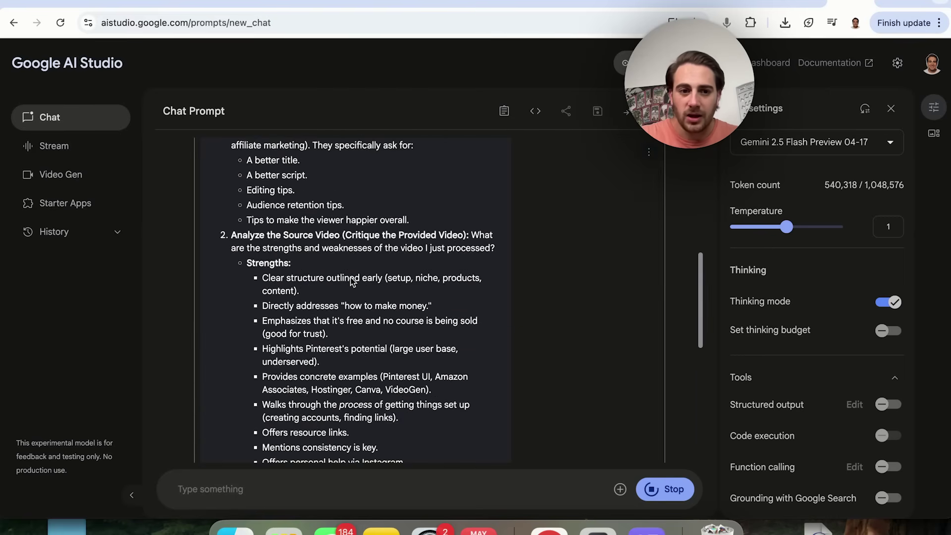
scroll(353, 282, "down", 4)
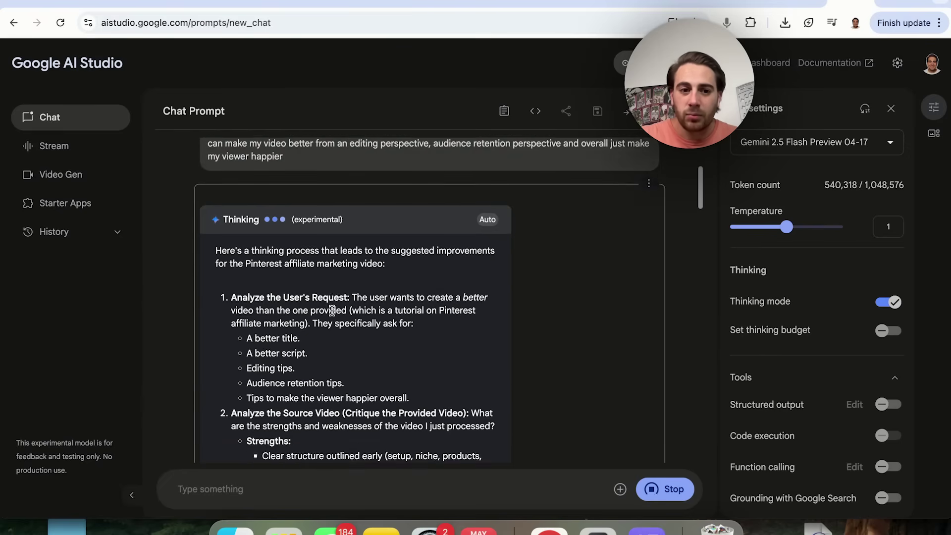
scroll(331, 311, "down", 20)
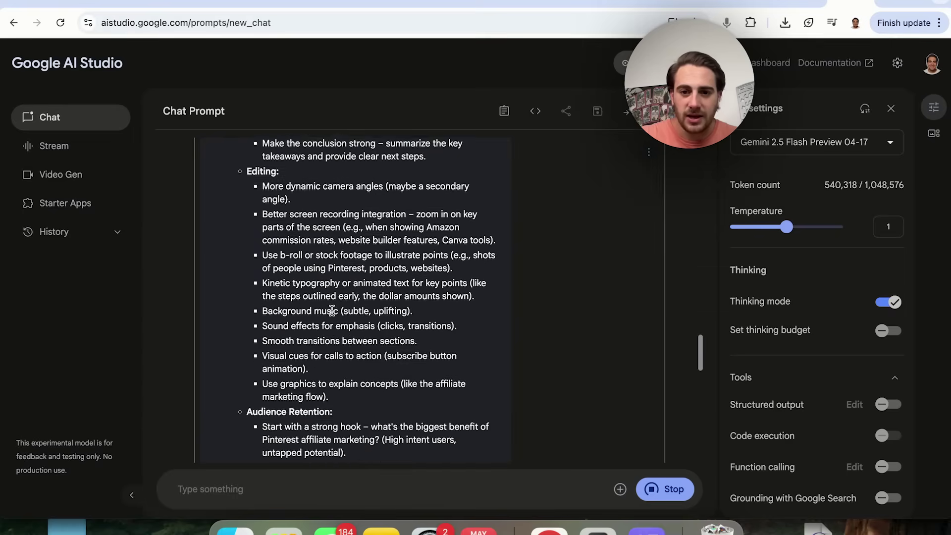
scroll(331, 311, "up", 20)
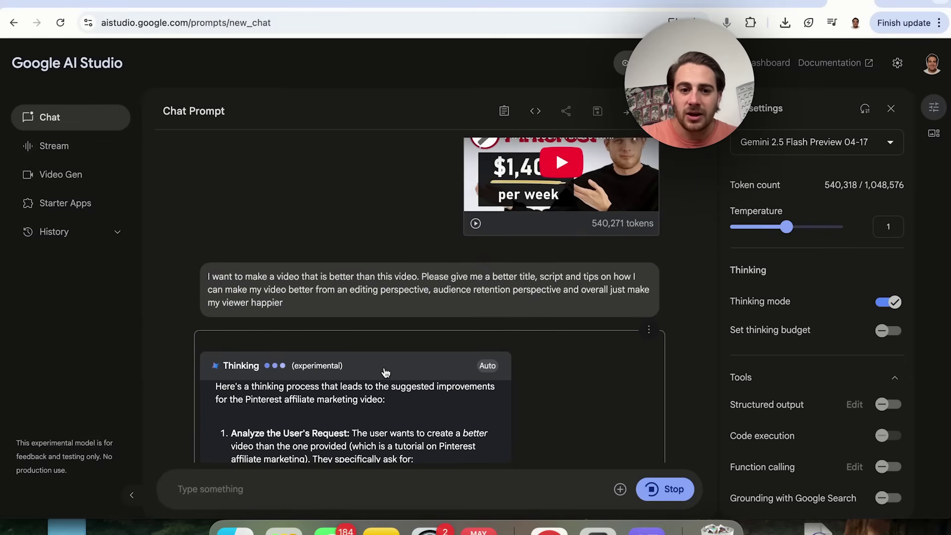